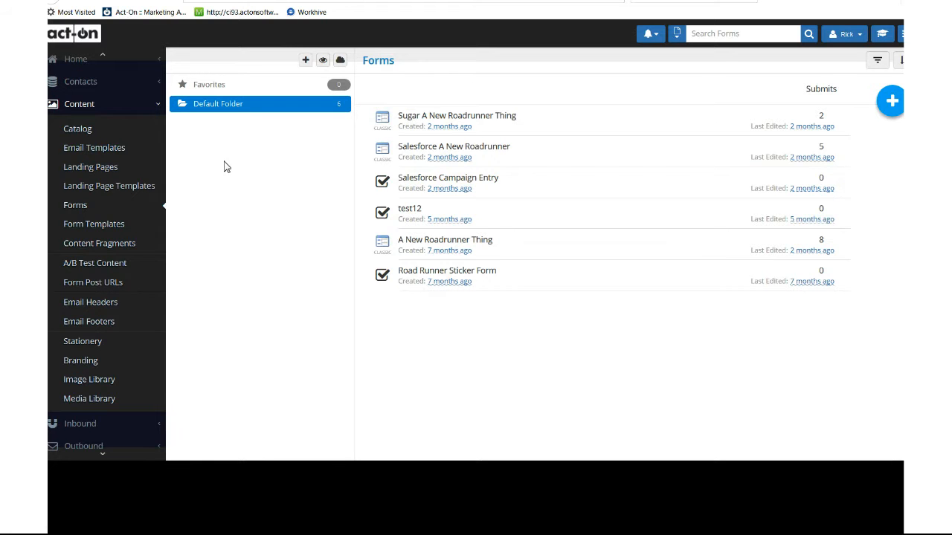
- Review which columns the sync setup of the All SugarCRM Contacts marketing list pulls in, including Email Opt Out
click(75, 83)
click(87, 110)
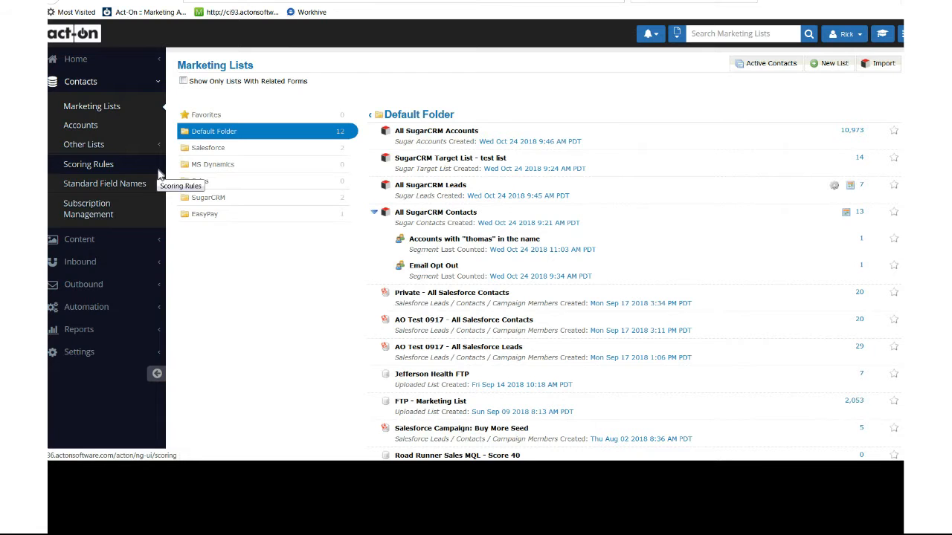
mouse_move(828, 216)
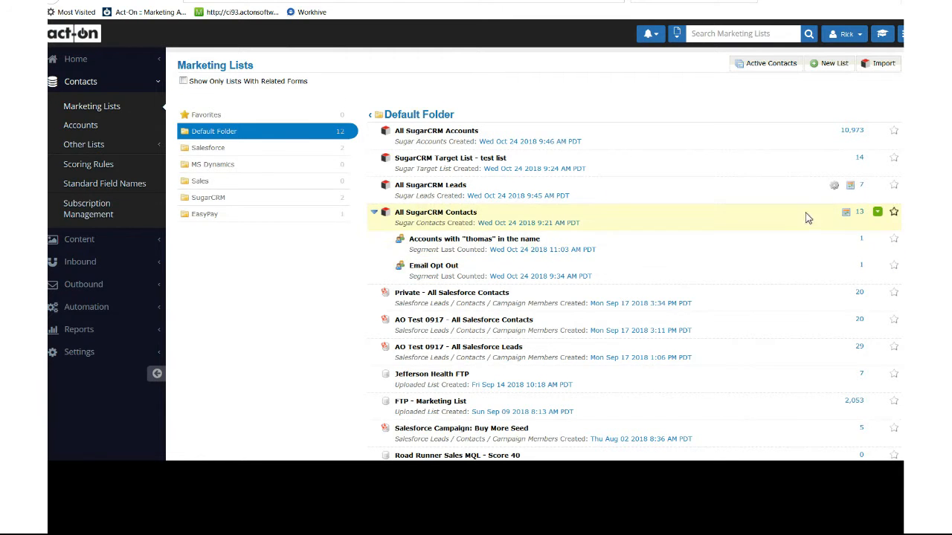
click(879, 213)
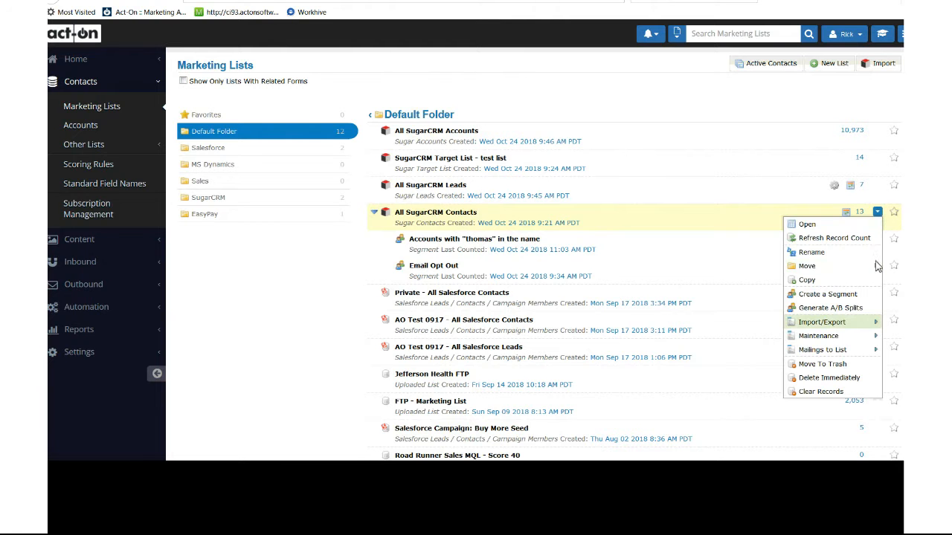
mouse_move(853, 334)
click(759, 323)
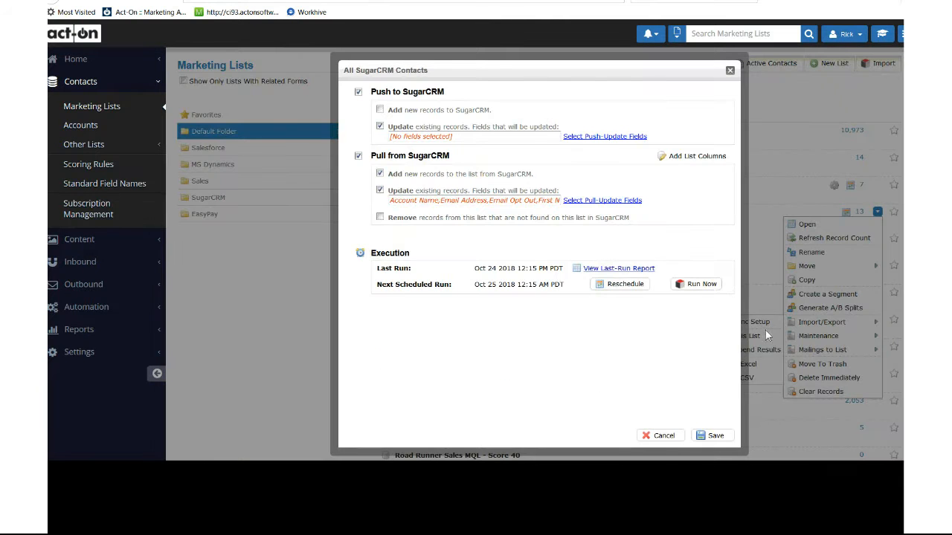
click(697, 156)
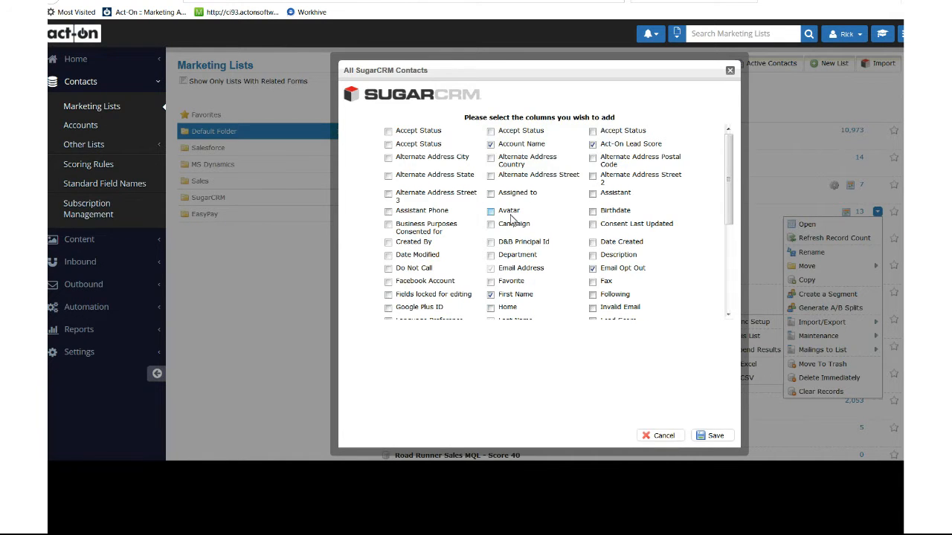
scroll(530, 210, down, 1)
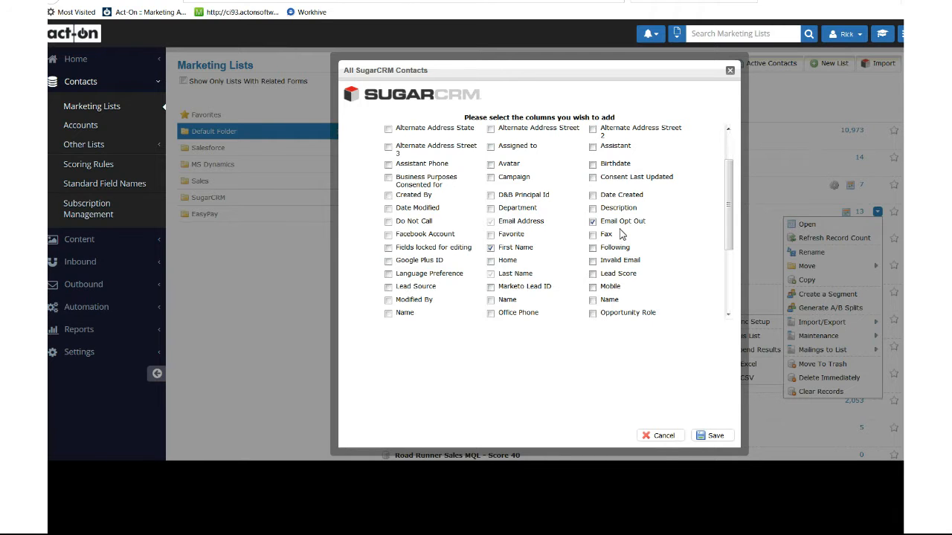
click(730, 70)
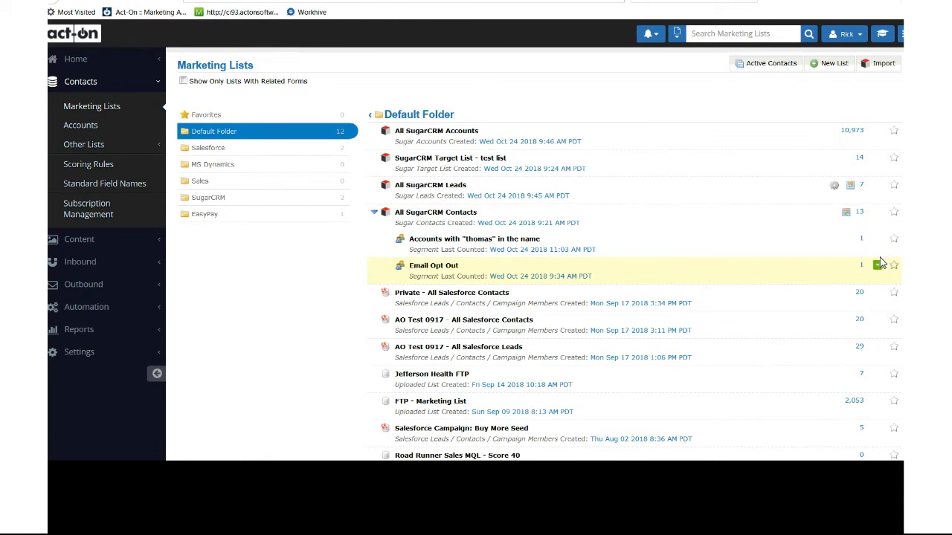
- Review the query of the Email Opt Out segment under All SugarCRM Contacts and save the segment
click(879, 266)
click(836, 135)
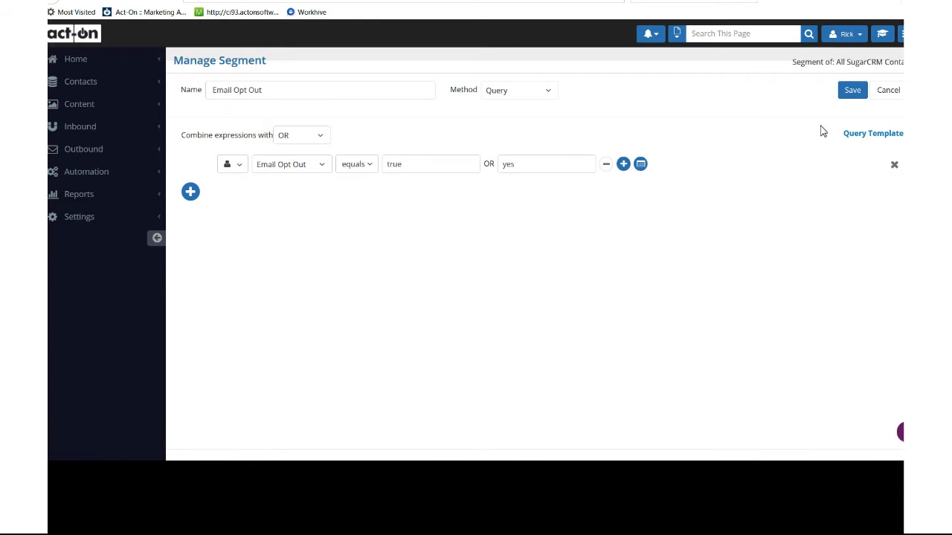
click(849, 93)
click(640, 129)
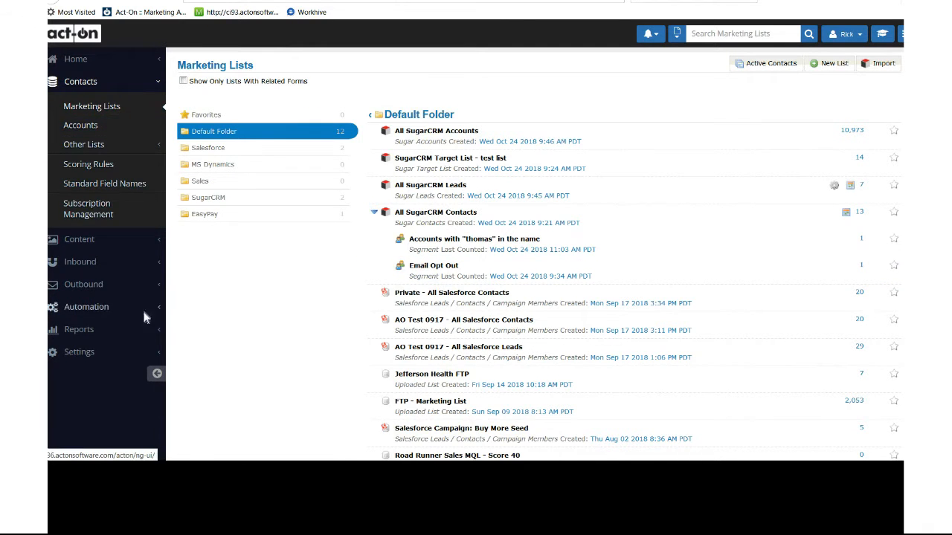
- Create a new automated program and name it Opt outs
click(93, 306)
click(121, 199)
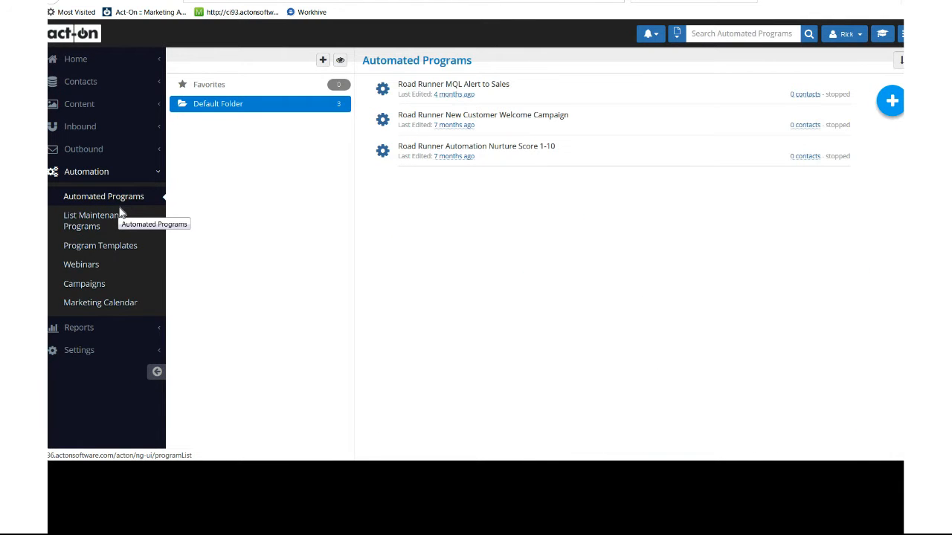
click(896, 108)
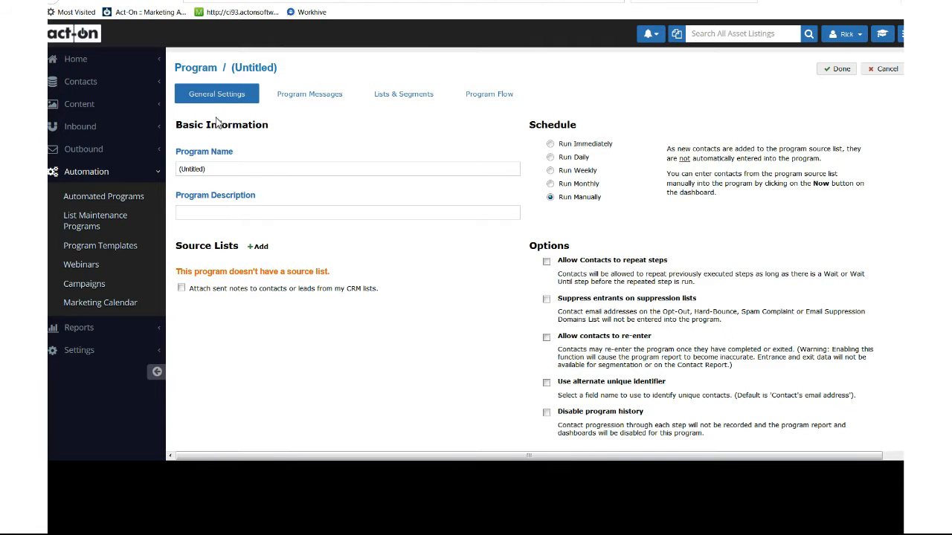
drag(225, 171, 126, 185)
text(Opt outs)
- Add the Email Opt Out segment as the program's source and schedule it to run once daily at 1:00 AM
click(260, 247)
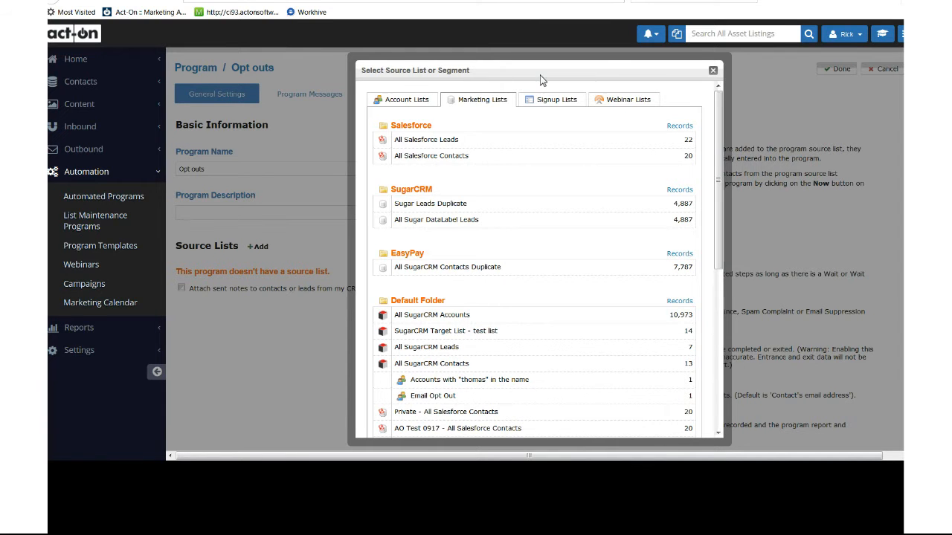
click(442, 400)
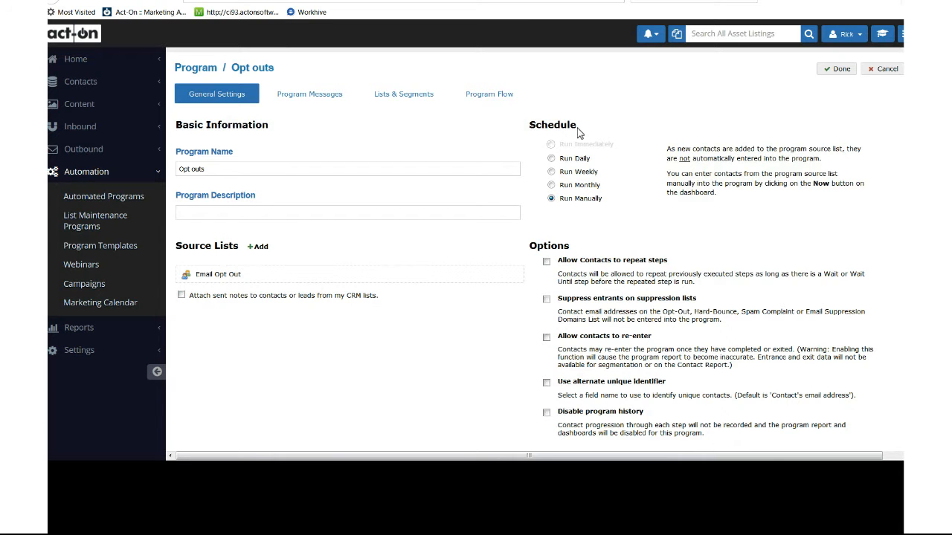
click(557, 160)
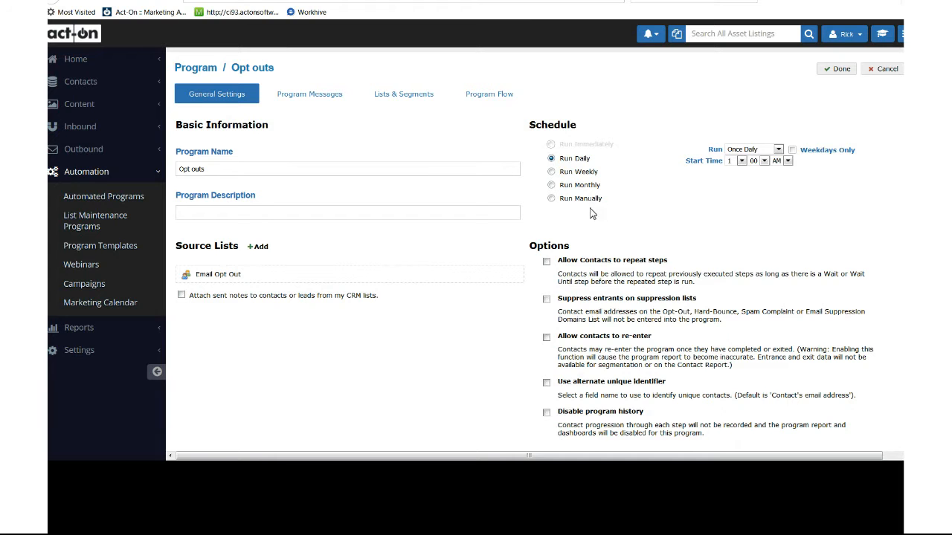
click(741, 162)
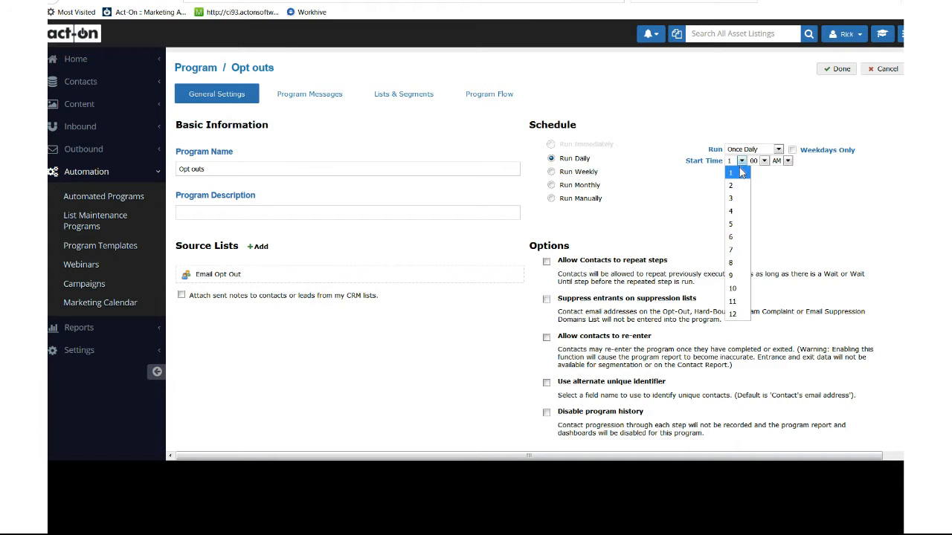
click(740, 173)
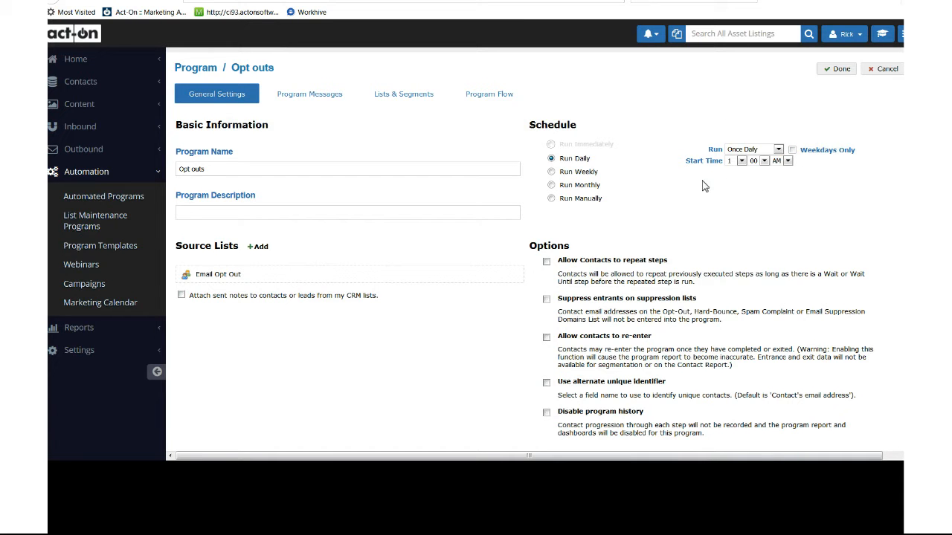
- Review the program's options and timezone, its program messages, and its associated lists and segments
scroll(706, 183, down, 3)
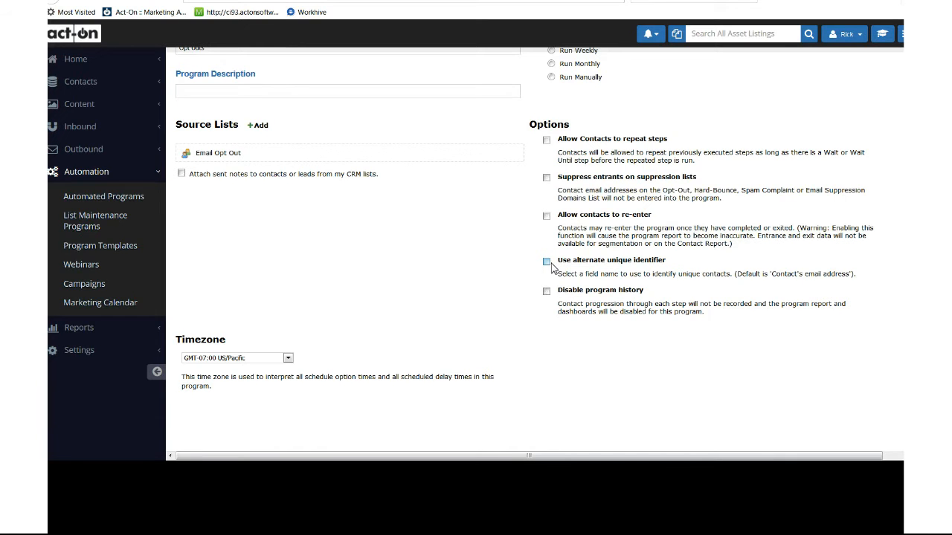
scroll(576, 311, up, 3)
scroll(575, 310, down, 3)
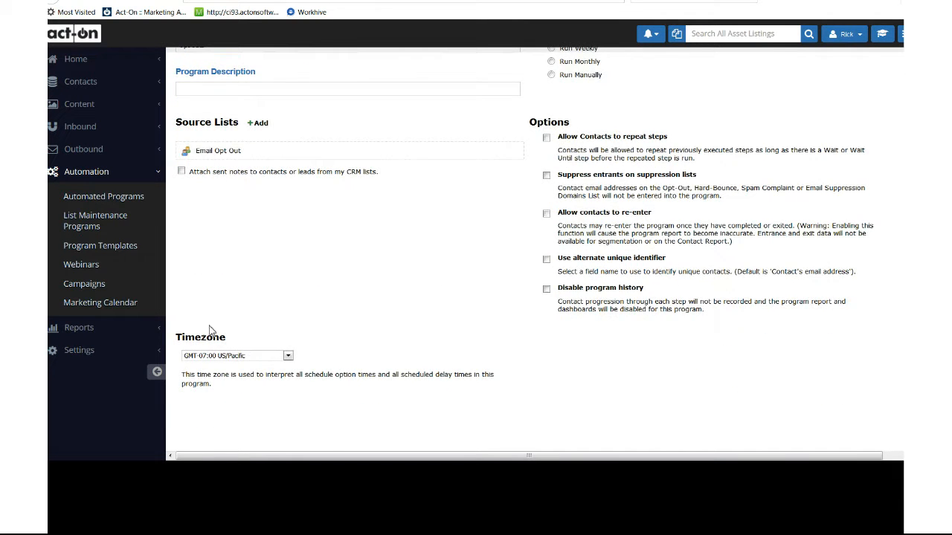
scroll(233, 340, up, 3)
click(324, 104)
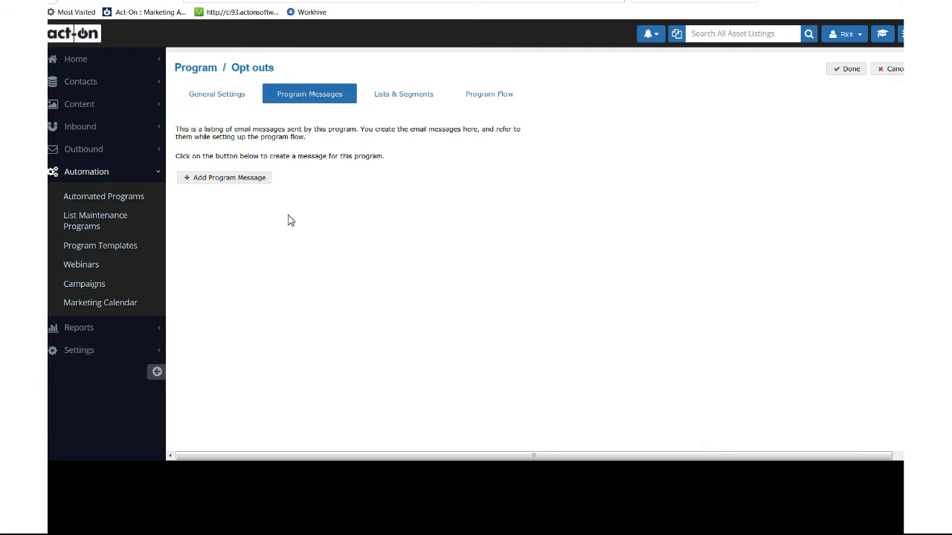
click(404, 104)
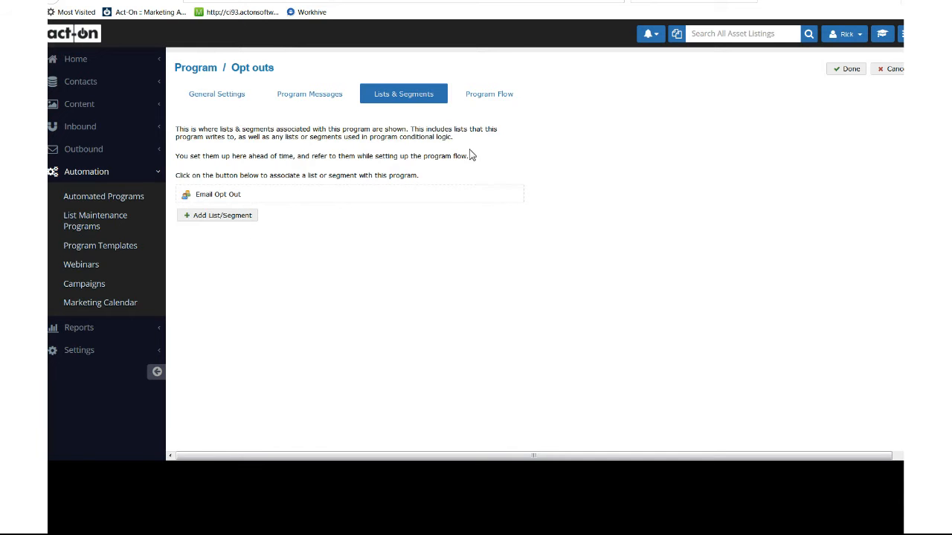
- Insert an Add to Opt-Out List step before the exit in the program flow and check its settings
click(479, 97)
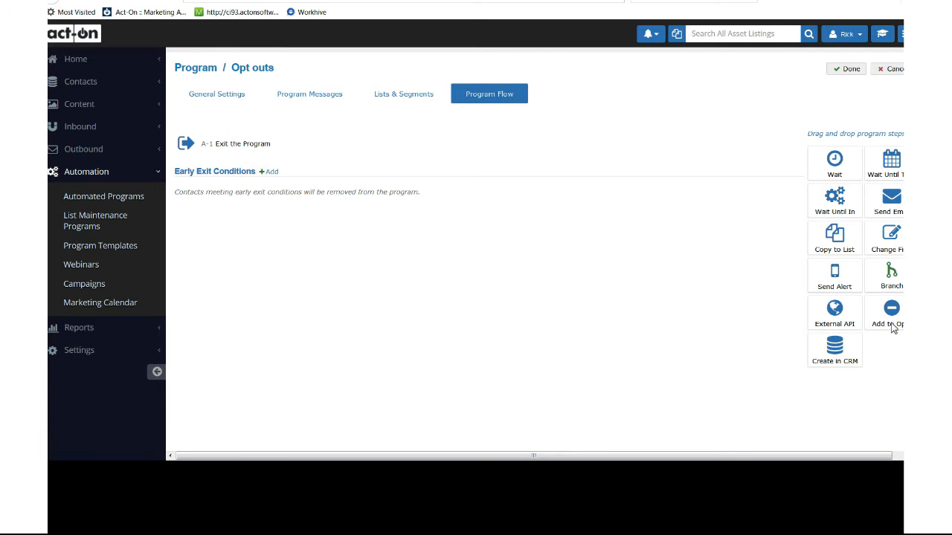
drag(891, 331, 202, 117)
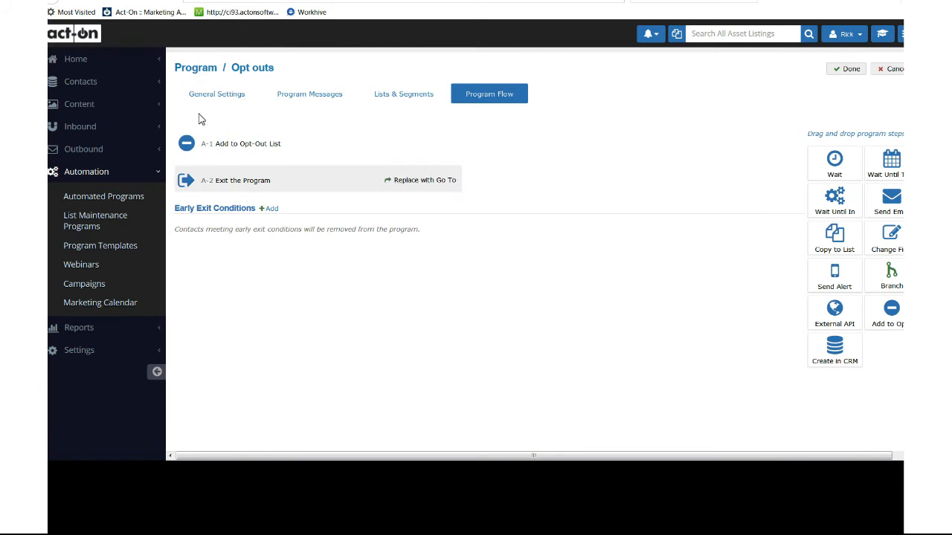
click(371, 144)
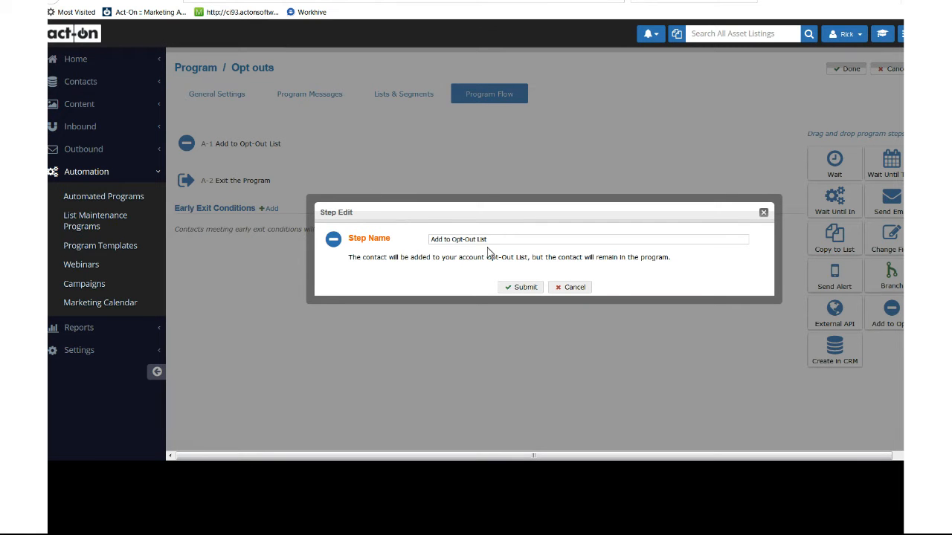
click(571, 287)
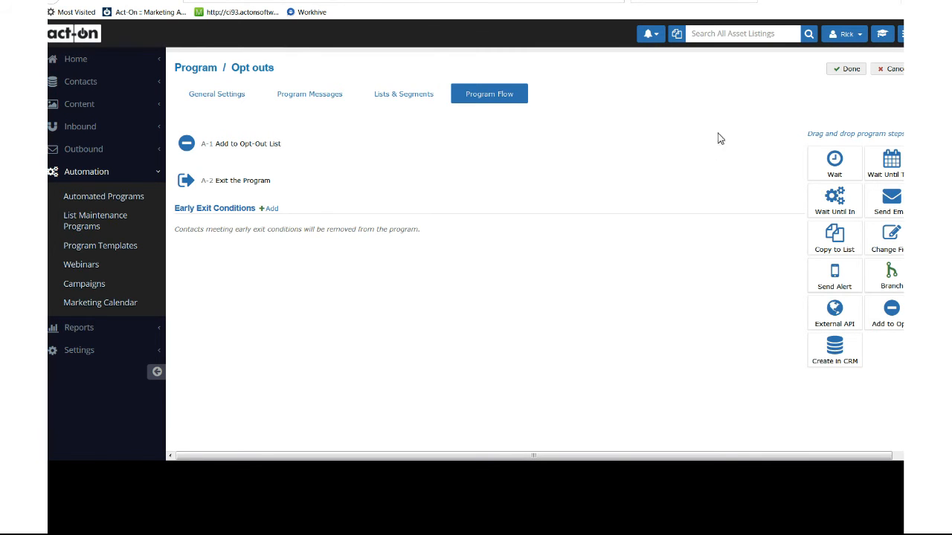
- Save the Opt outs program and return to the automated programs listing
click(844, 72)
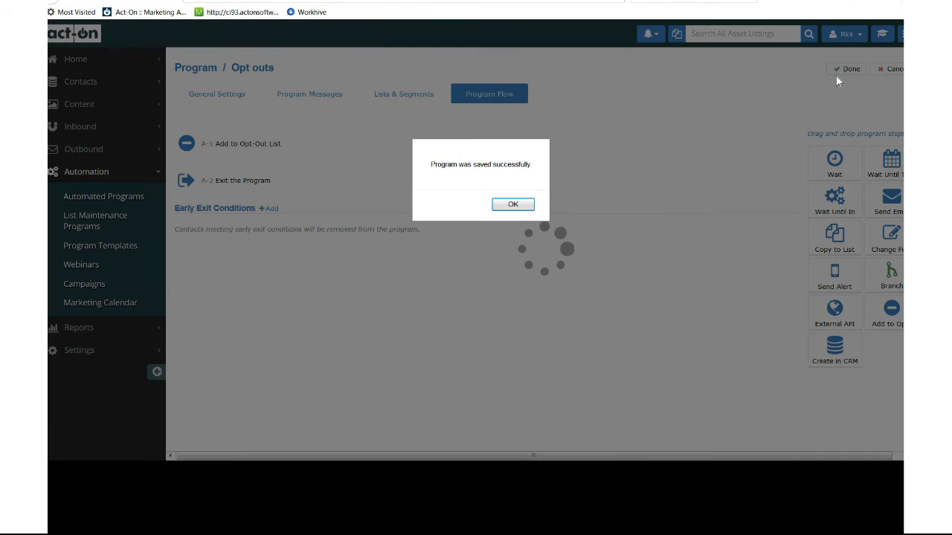
click(519, 206)
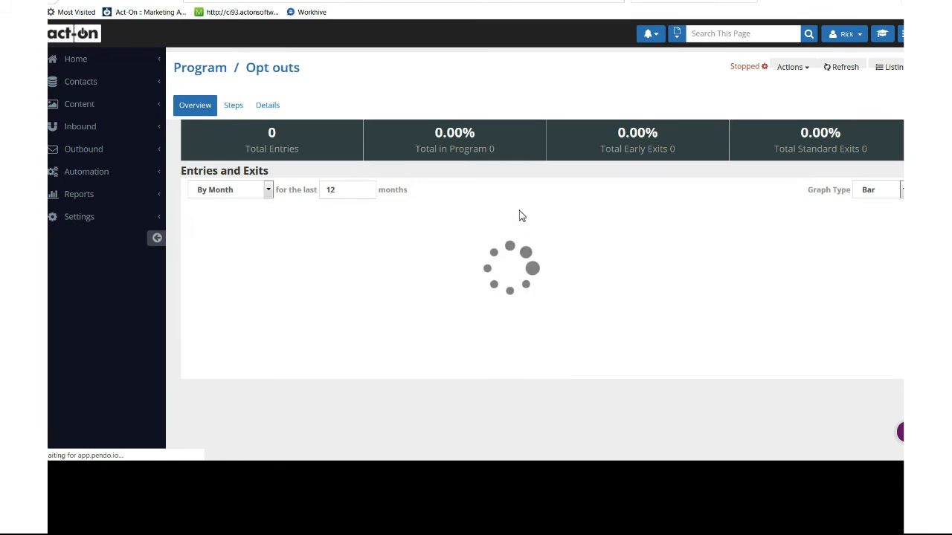
click(887, 68)
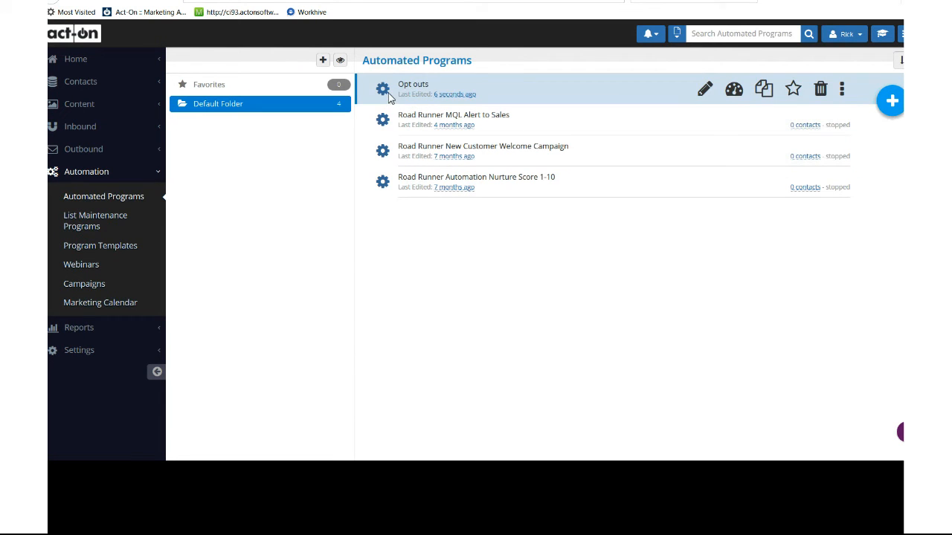
- Start the Opt outs program and enter new contacts into it immediately
click(842, 90)
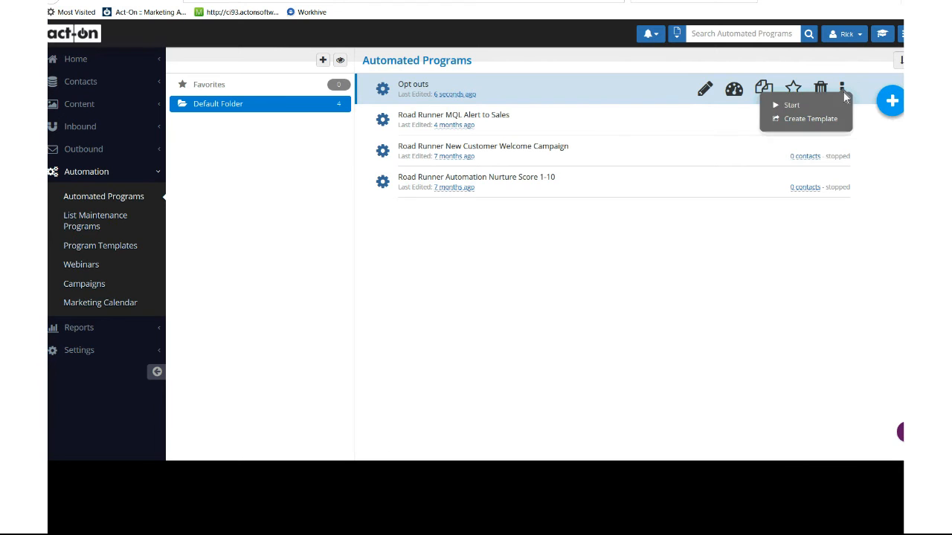
click(792, 108)
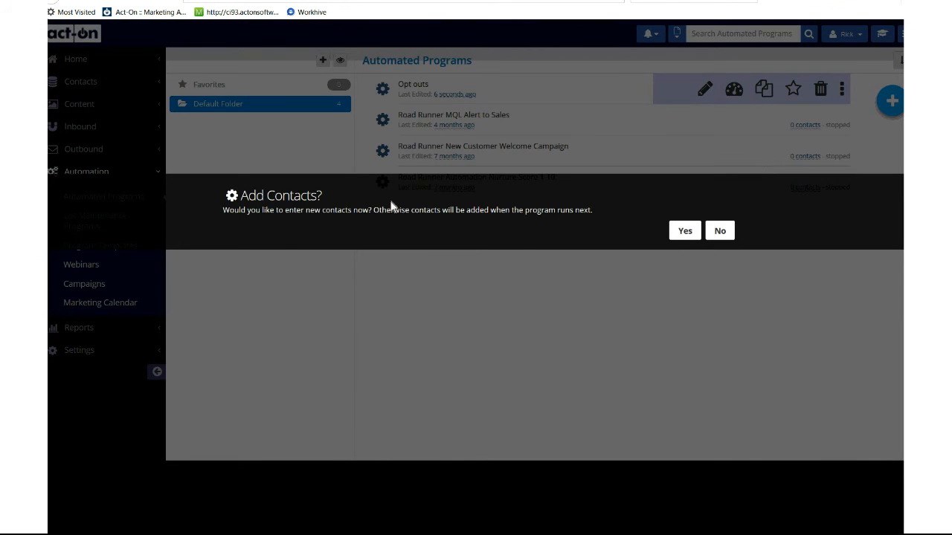
click(677, 234)
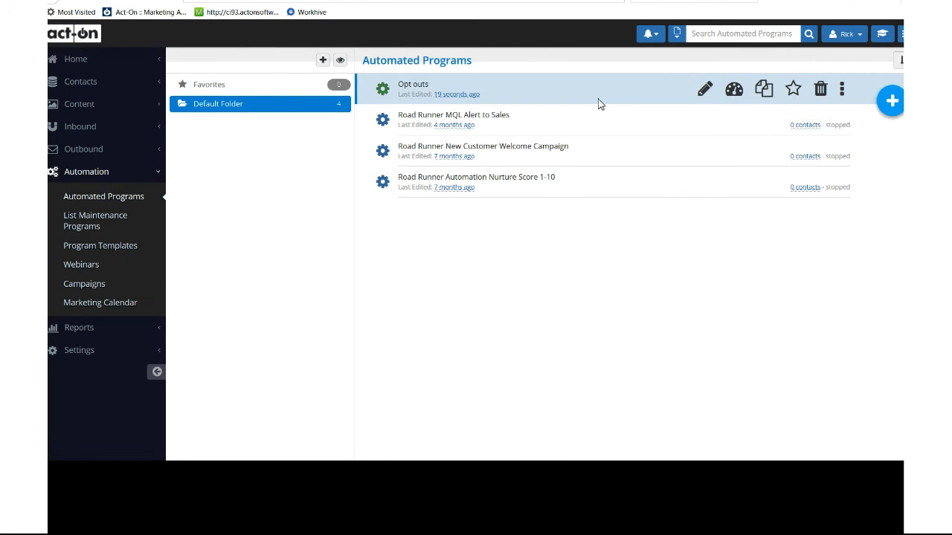
- Examine the Opt outs dashboard for entries, contacts that completed the Add to Opt-Out List step, and the available program actions
click(727, 95)
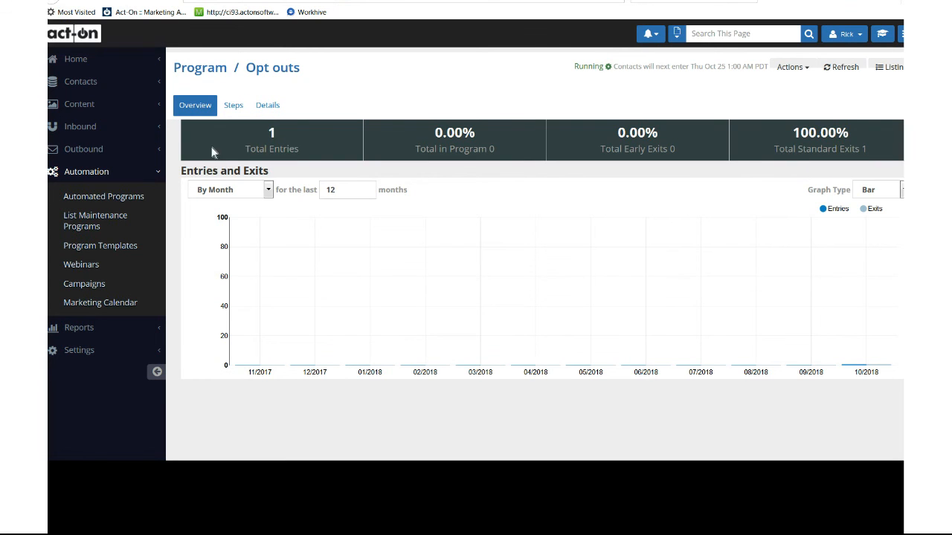
click(238, 115)
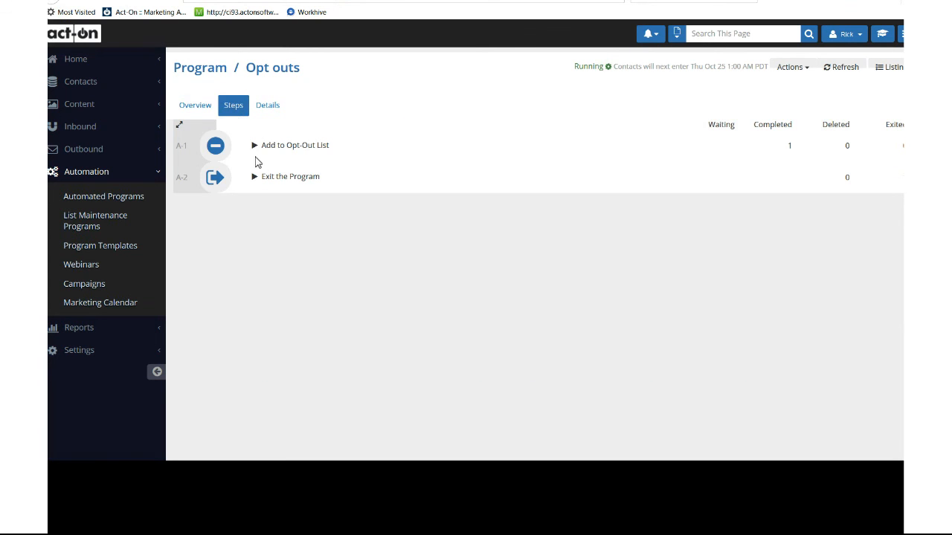
click(792, 149)
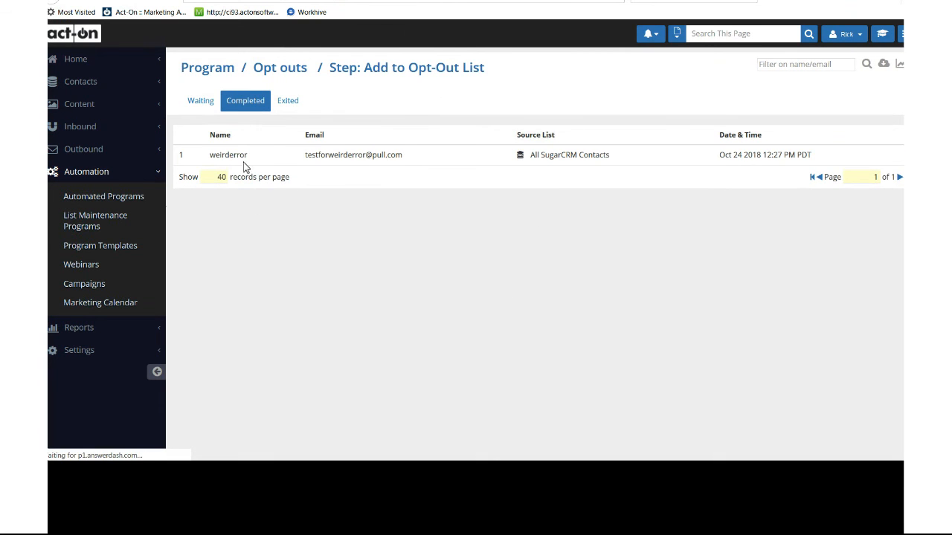
click(899, 66)
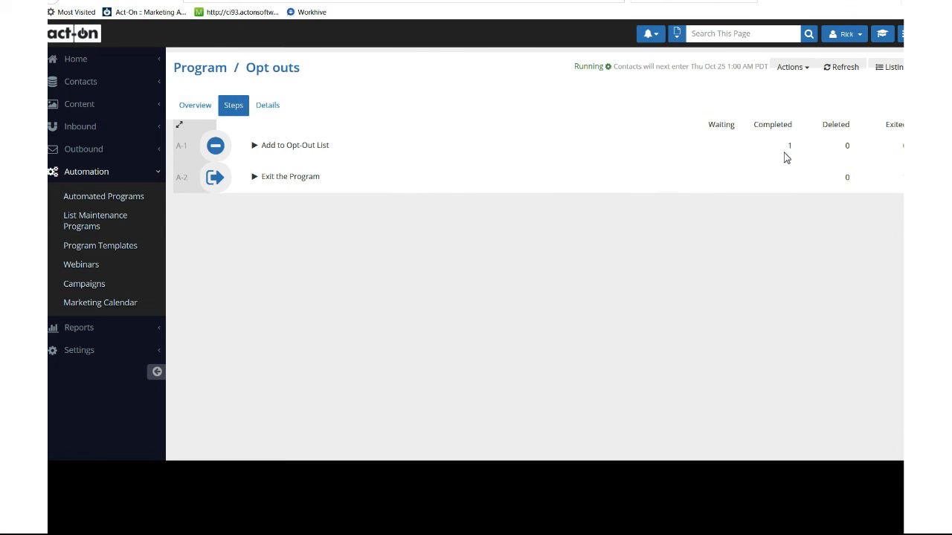
click(793, 67)
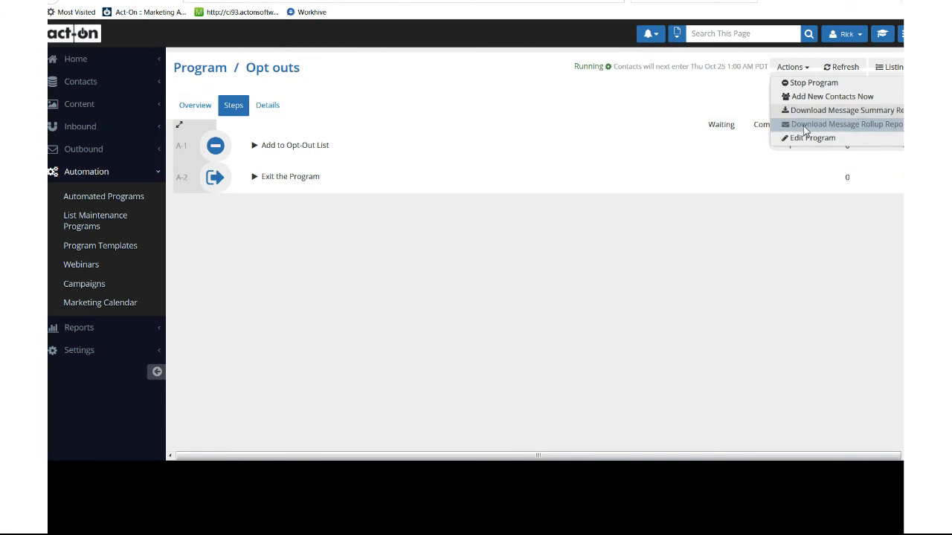
click(604, 194)
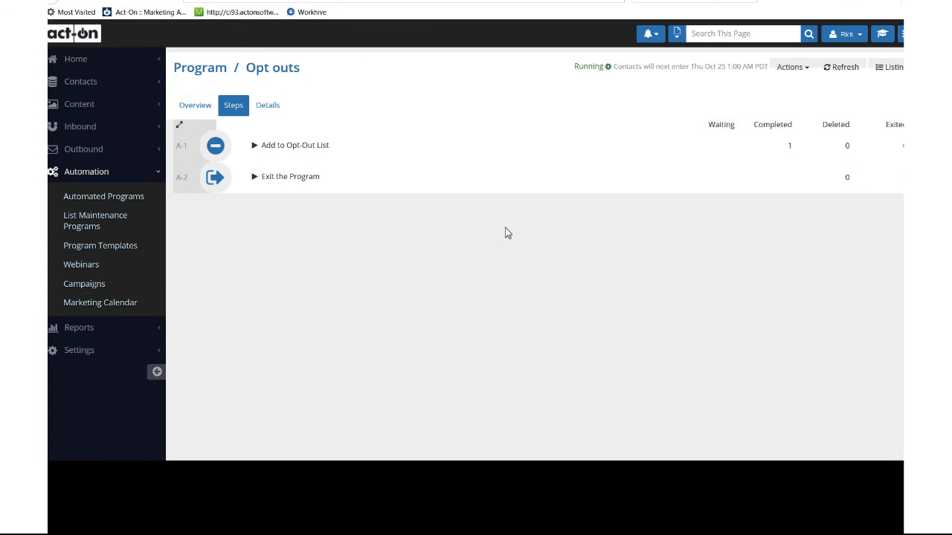